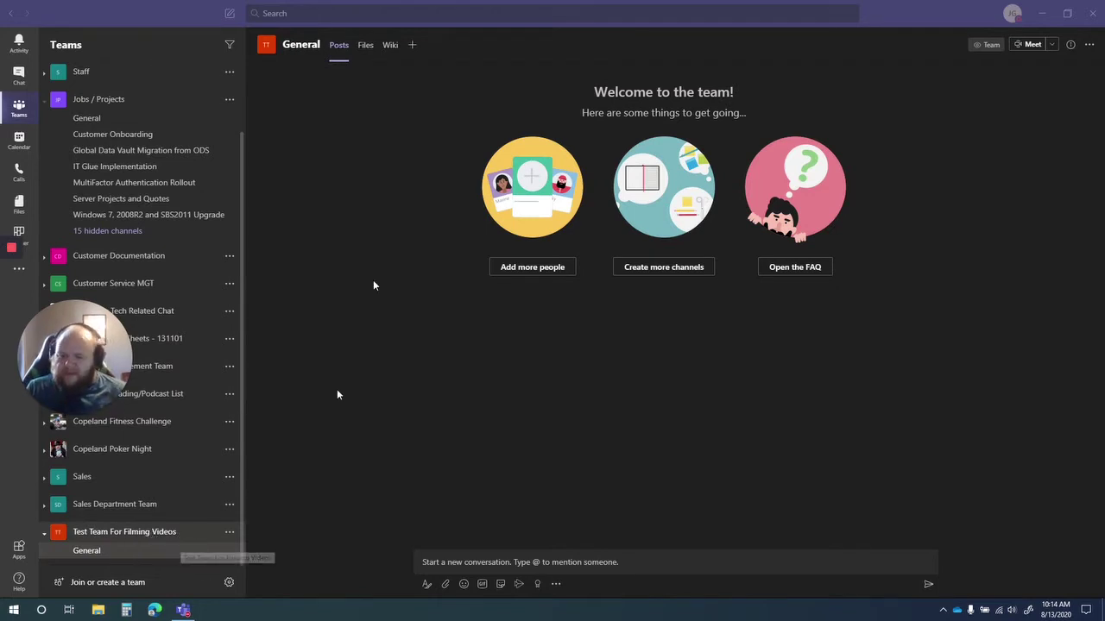
- Show the General channel's files in Test Team For Filming Videos and view the file upload dialog without uploading anything
mouse_move(273, 49)
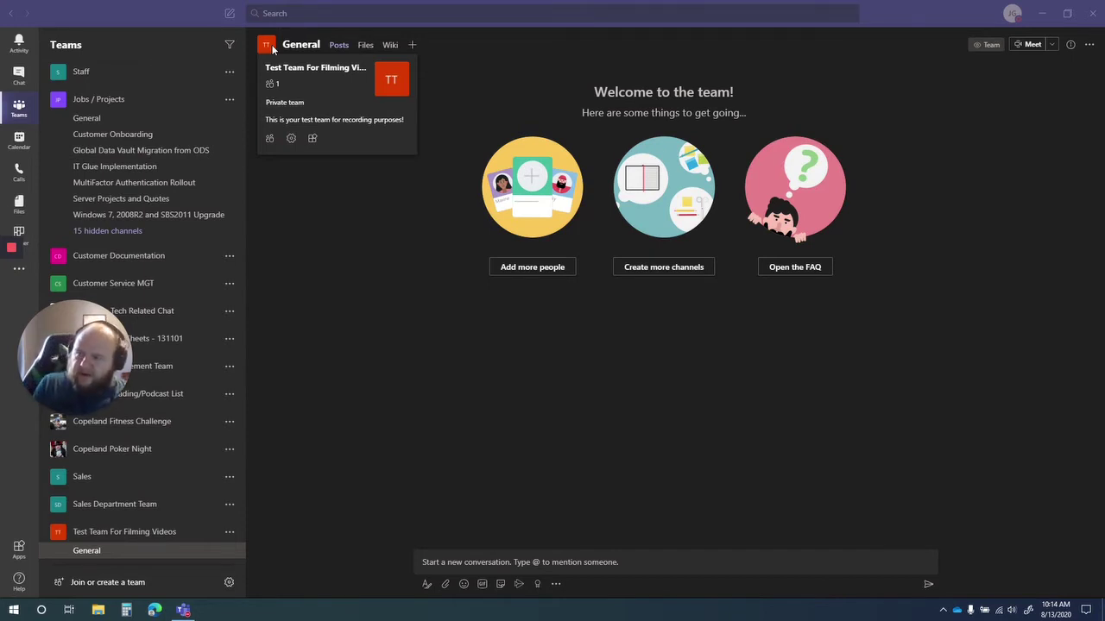
left_click(366, 47)
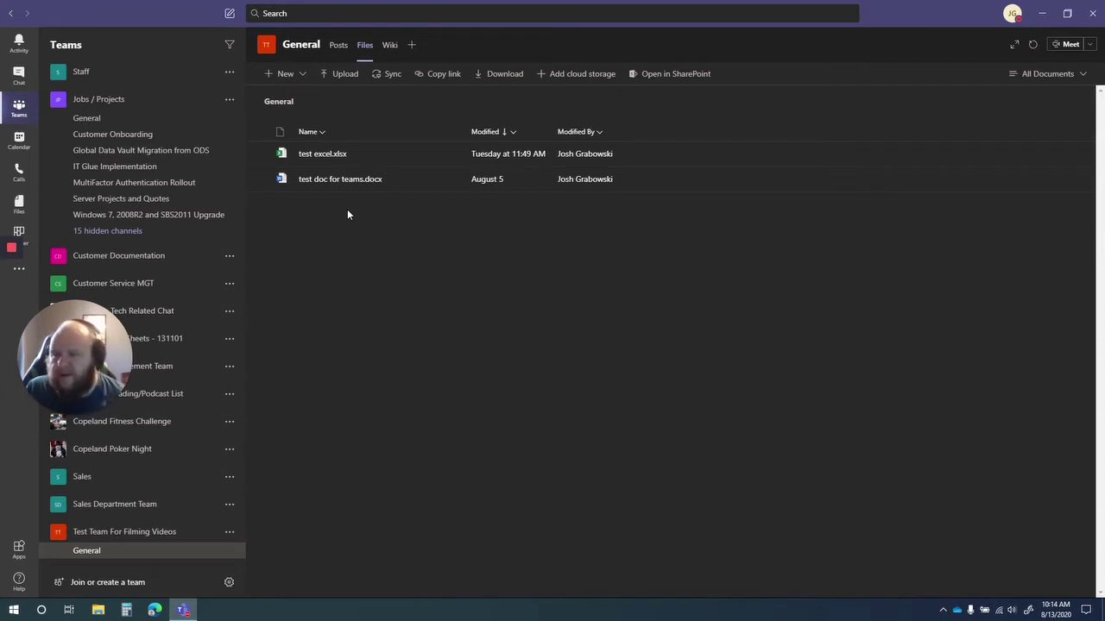
left_click(346, 74)
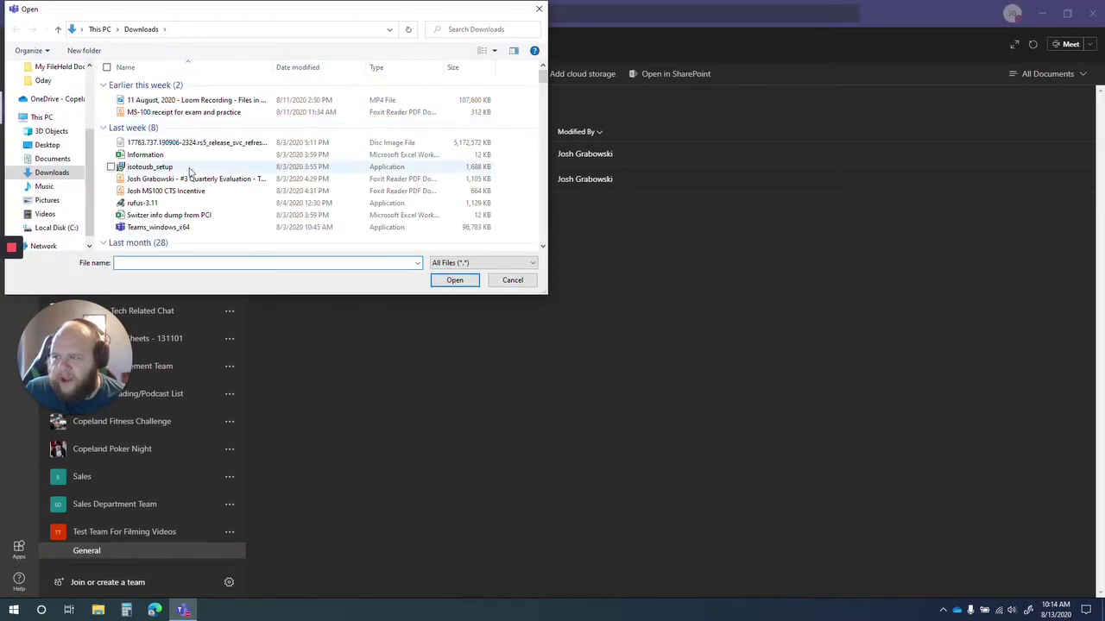
left_click(539, 9)
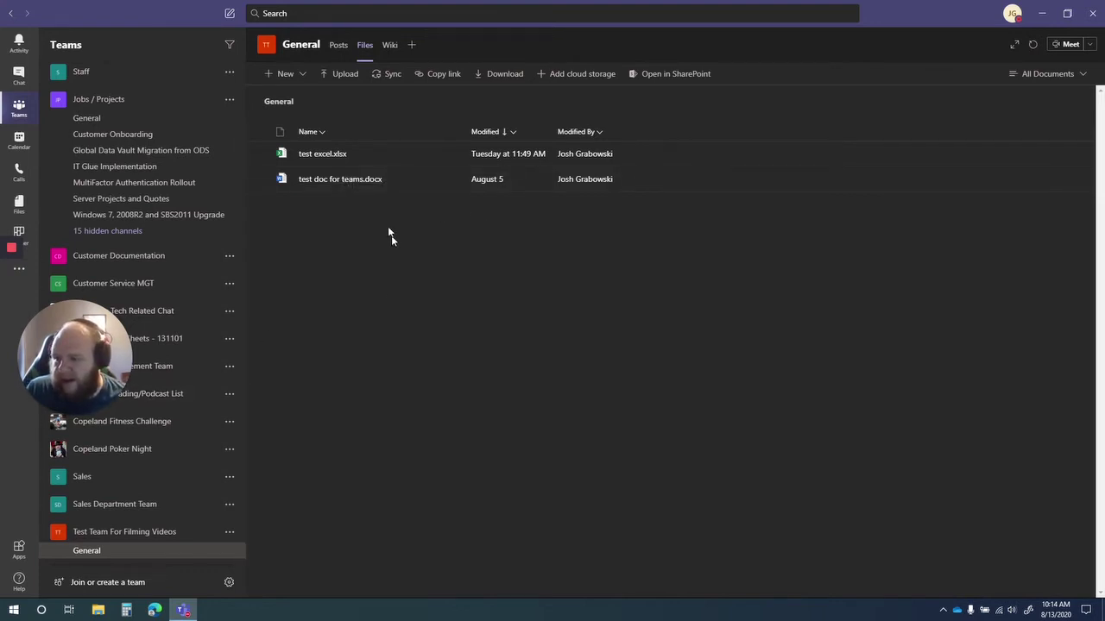
- Open test doc for teams.docx and add a throwaway line of random characters below the last paragraph, removing it again
left_click(360, 183)
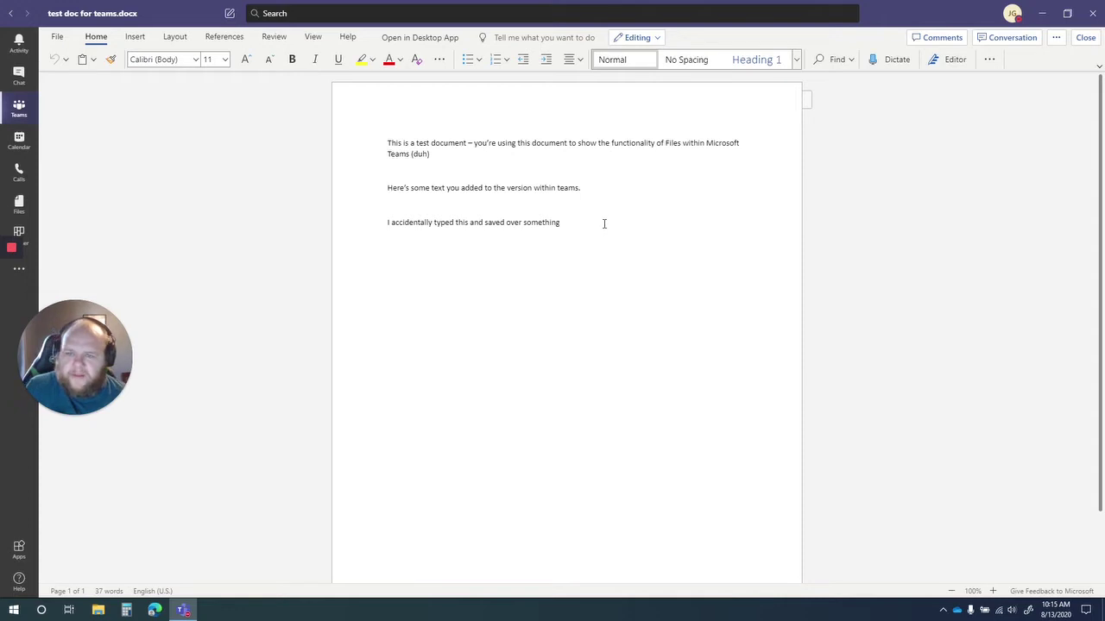
type("fefefeqfeqf")
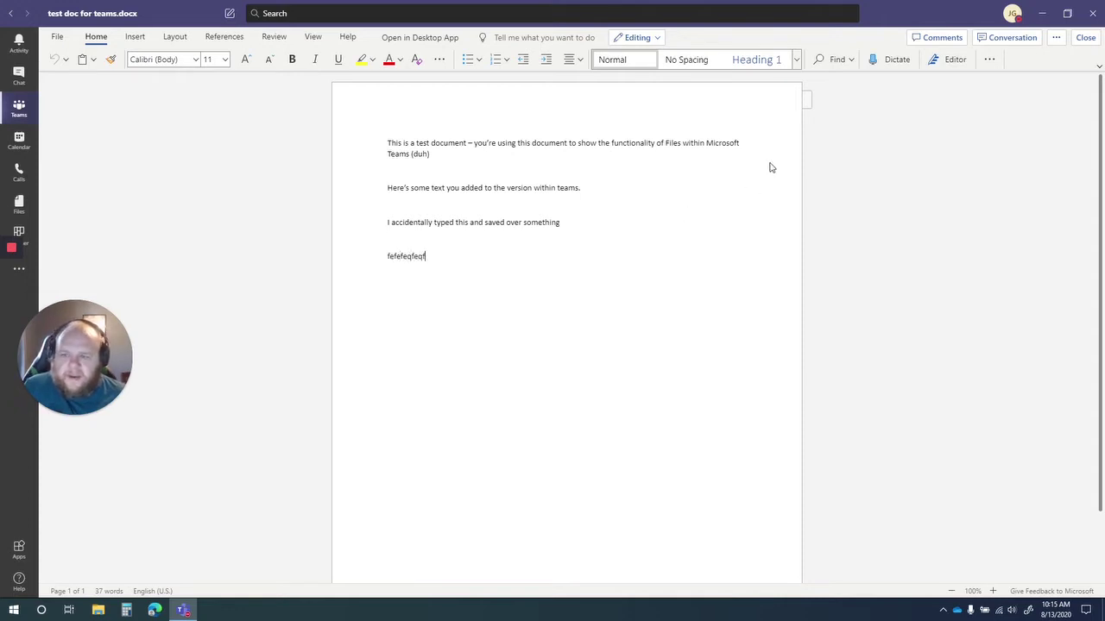
type("eqeqeqt3e4qt43tg34t34t3t3")
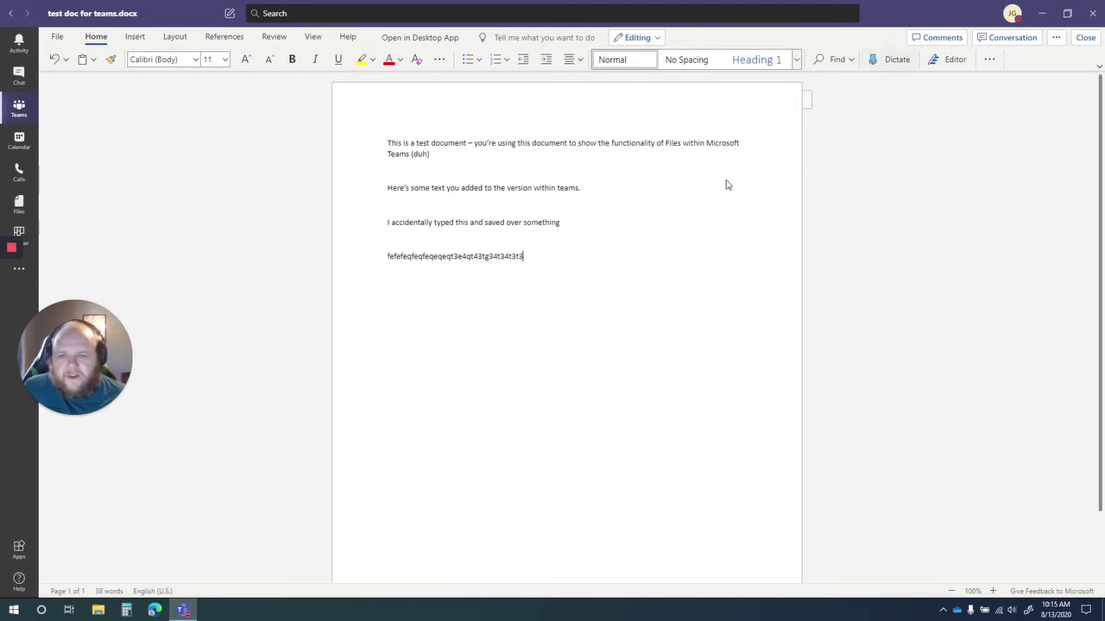
left_click_drag(550, 262, 383, 256)
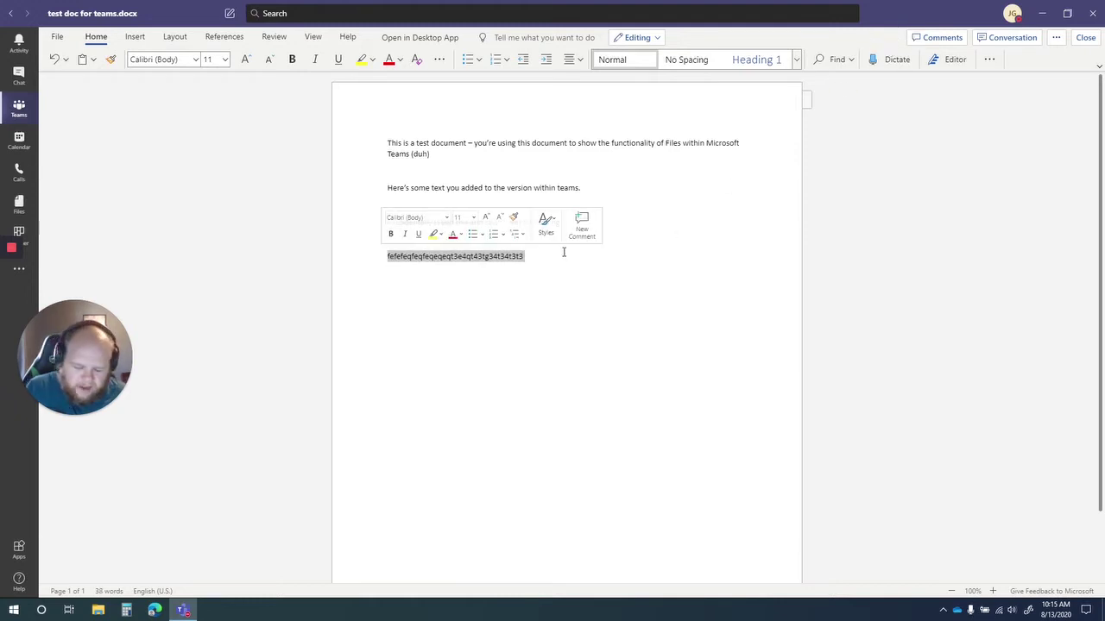
key("BackSpace")
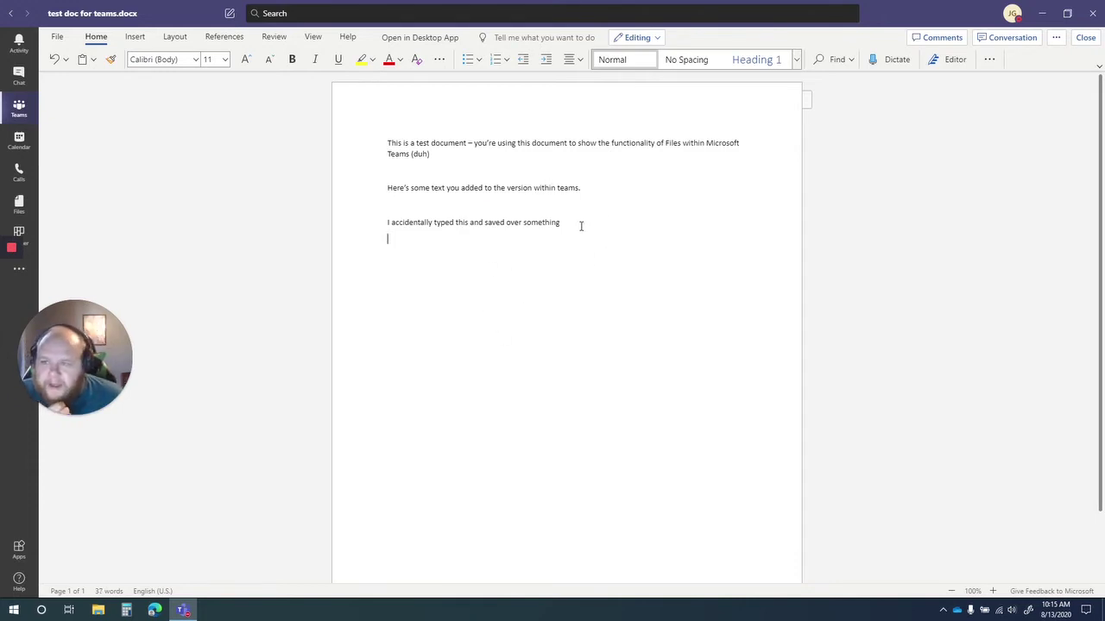
- View the extra options for opening or downloading the document and open it in the Word desktop app
left_click(1055, 38)
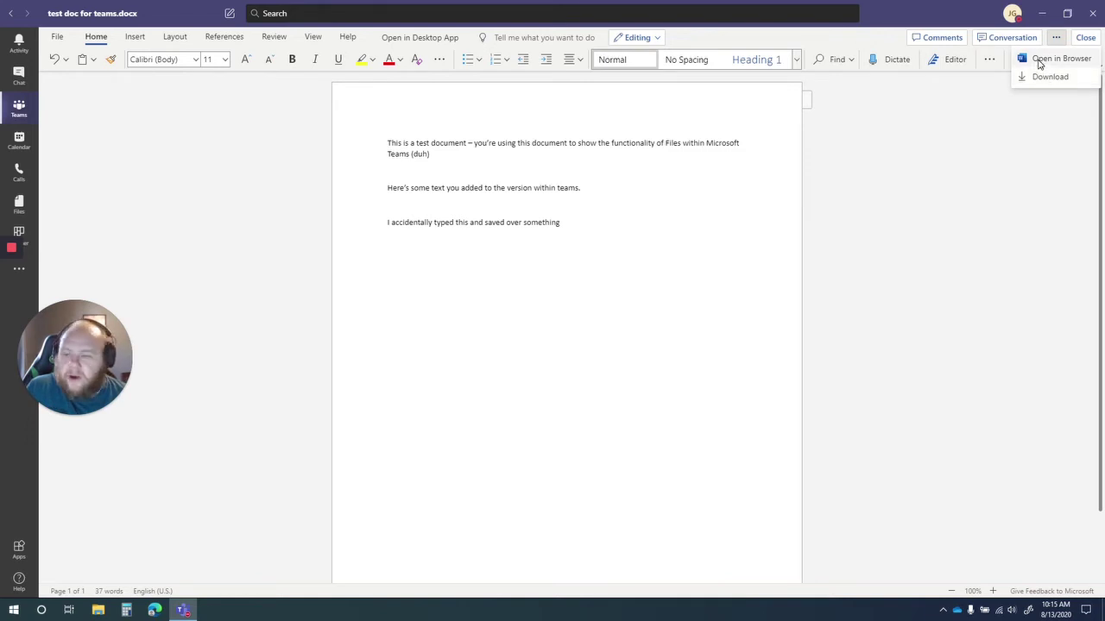
left_click(956, 171)
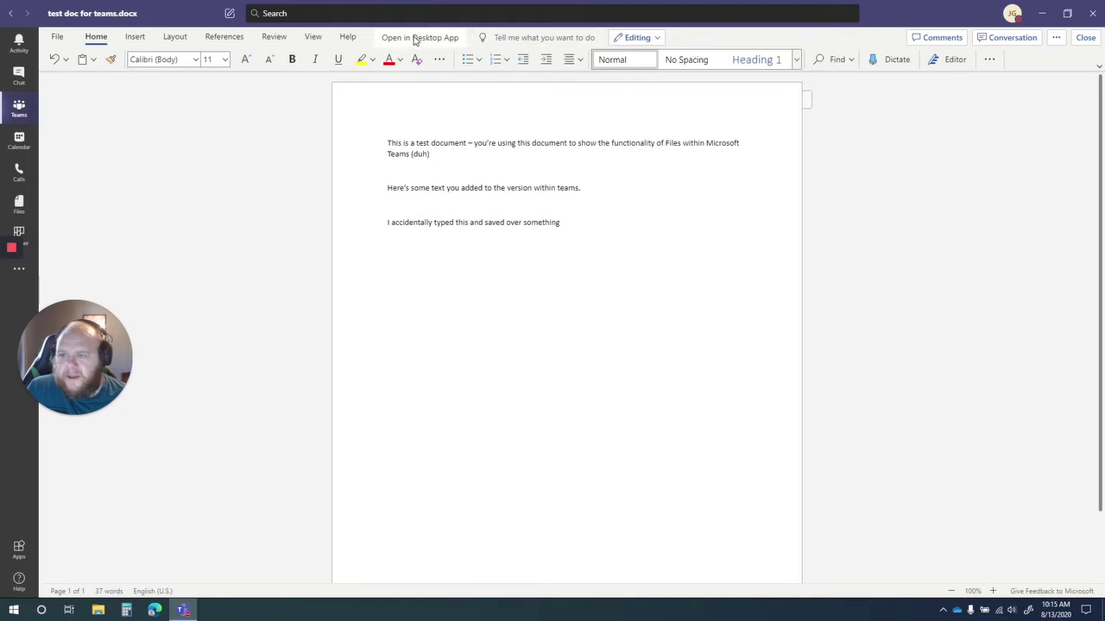
left_click(415, 40)
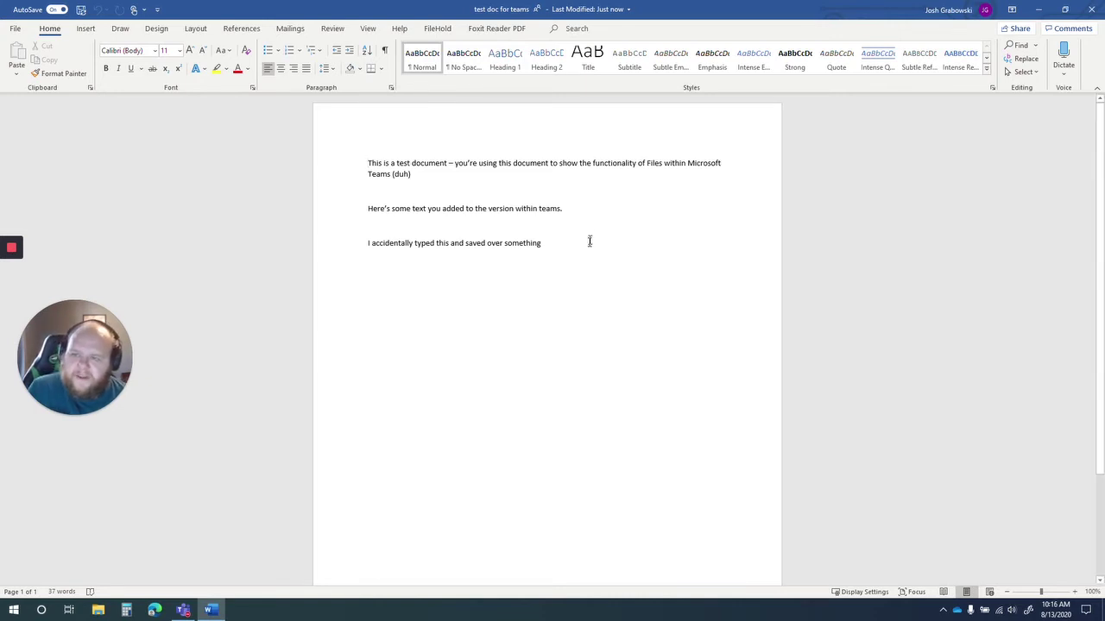
- Show the document's version history and highlight the last paragraph, "I accidentally typed this and saved over something"
left_click(624, 9)
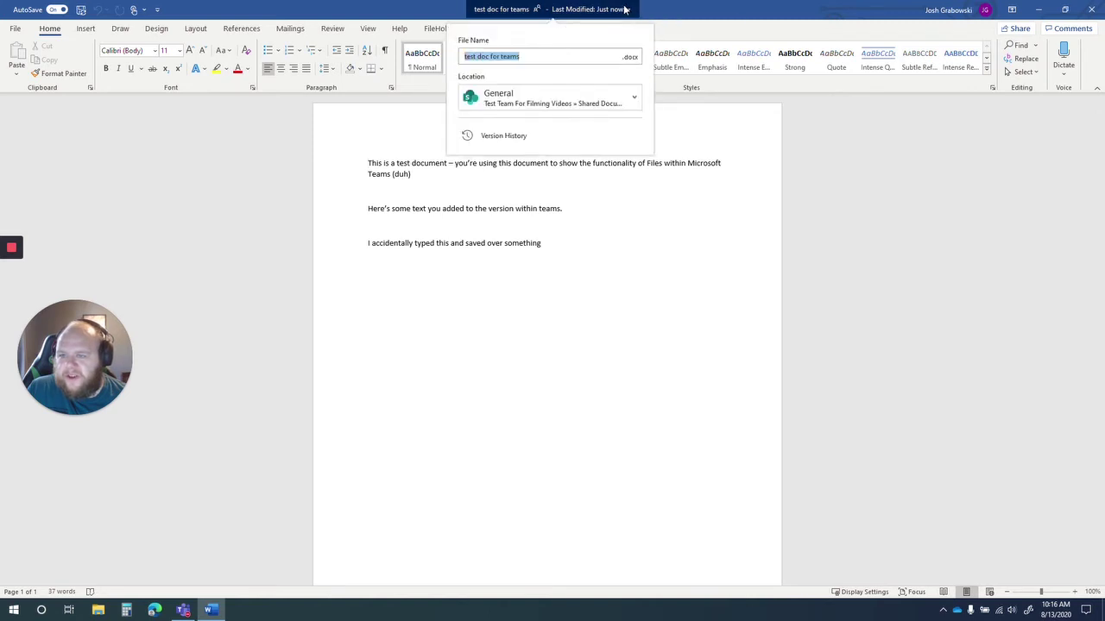
left_click(511, 138)
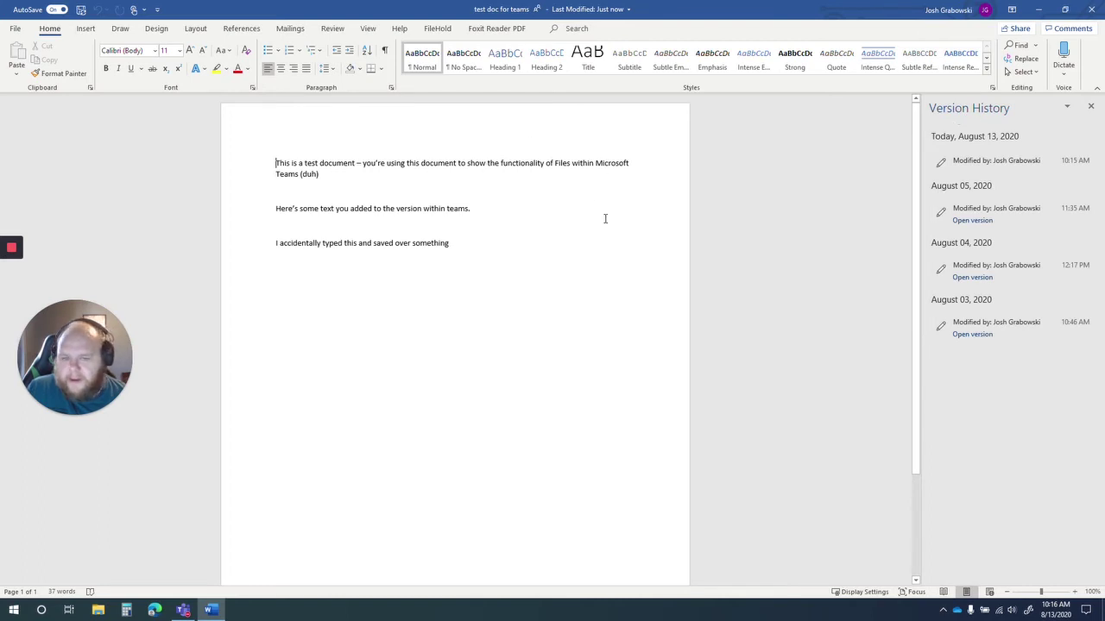
left_click_drag(449, 244, 278, 244)
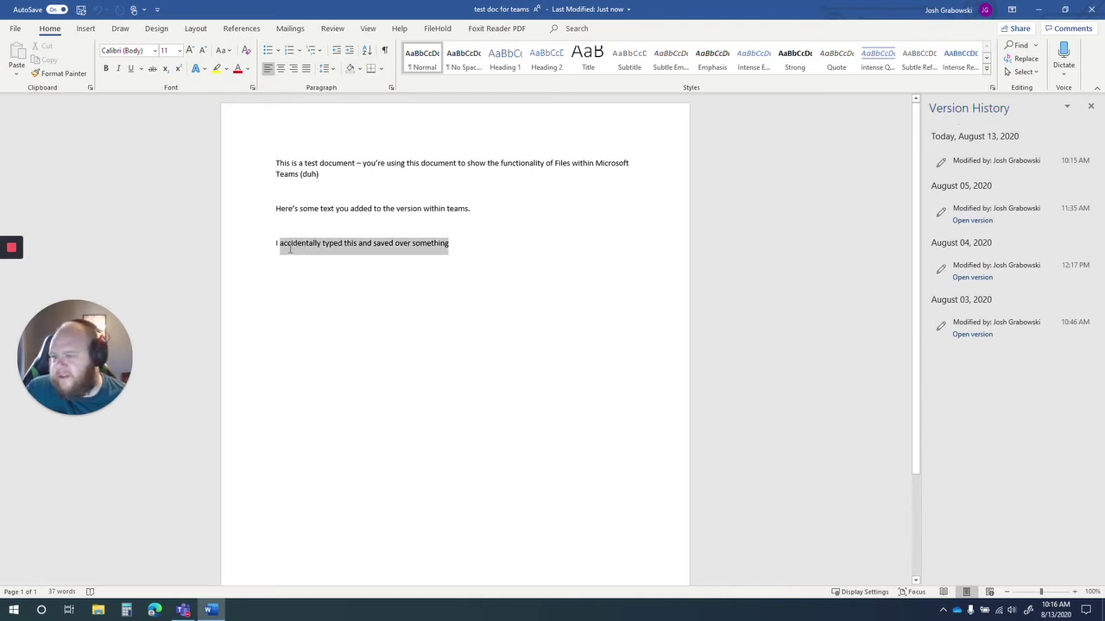
left_click(297, 244)
left_click_drag(471, 239, 277, 226)
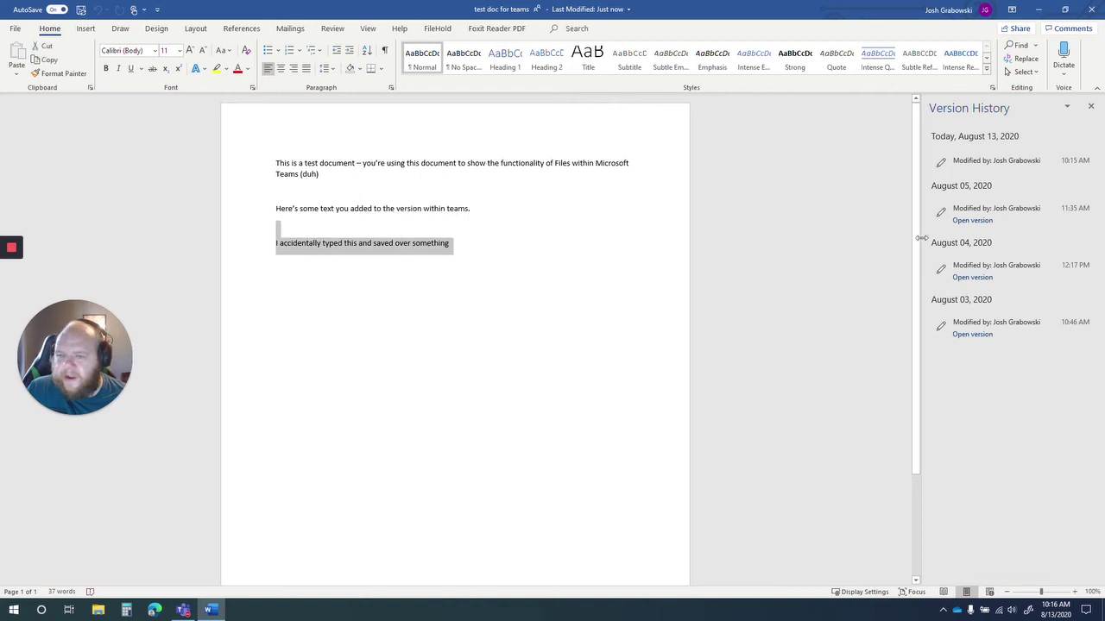
- Open the August 04, 2020, 12:17 PM version and compare it with the current document, hiding the revisions list
left_click(975, 277)
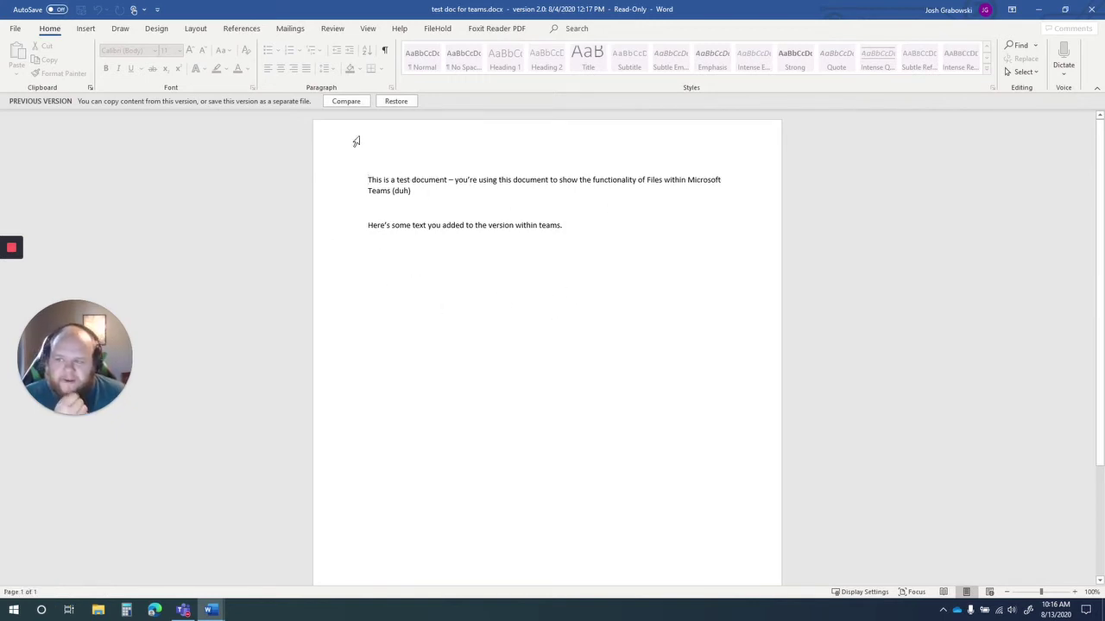
left_click(350, 101)
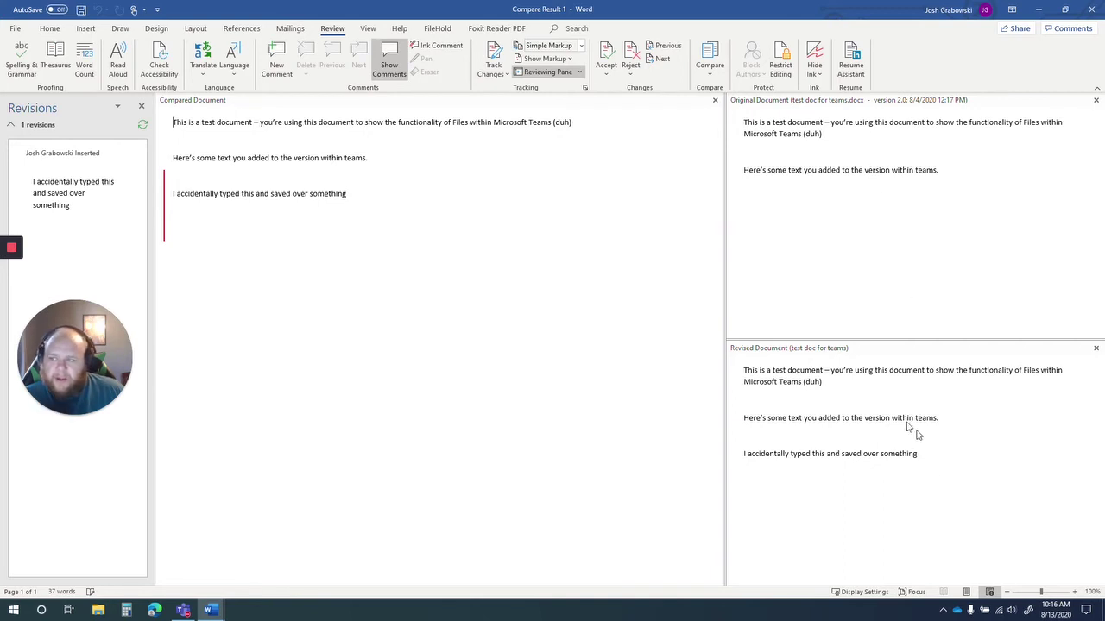
left_click(141, 106)
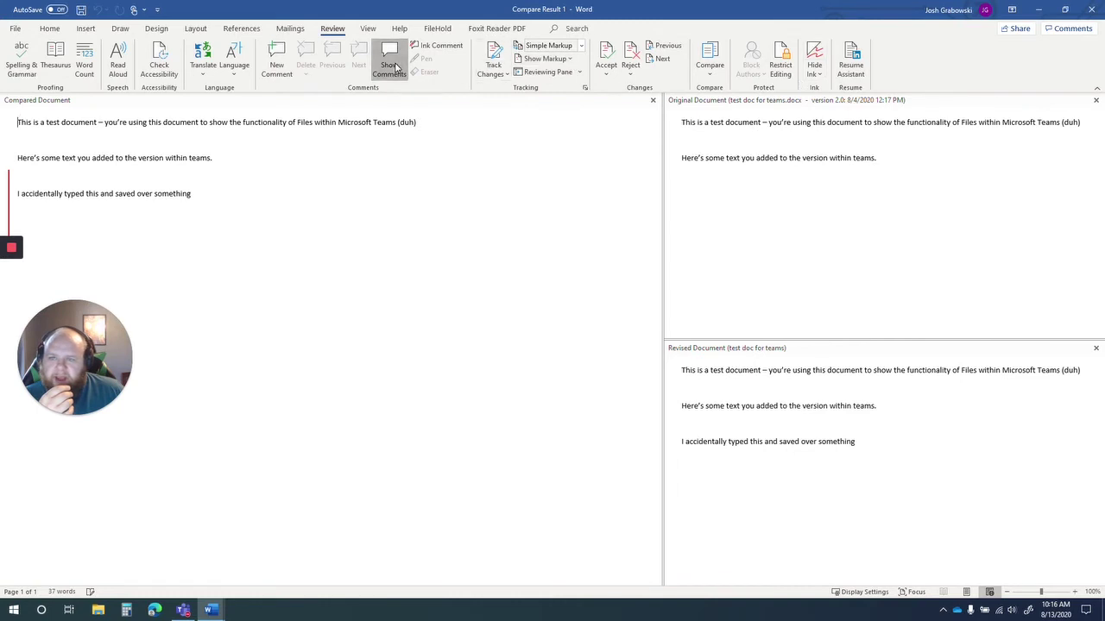
- Close the comparison result, the previous version and the document in Word to return to Teams
left_click(1087, 10)
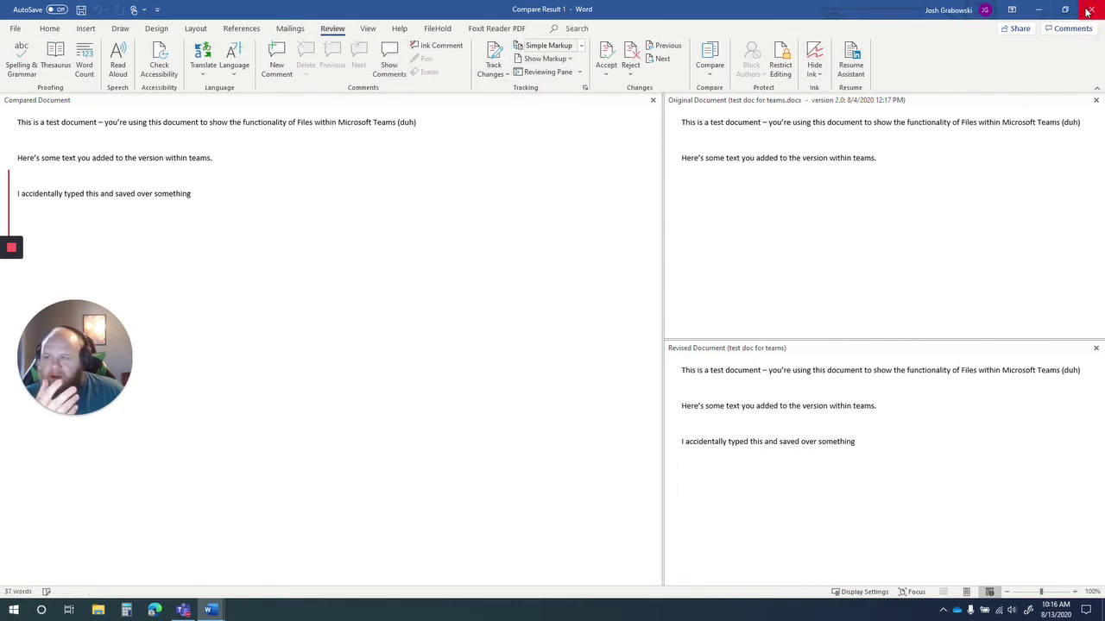
left_click(613, 385)
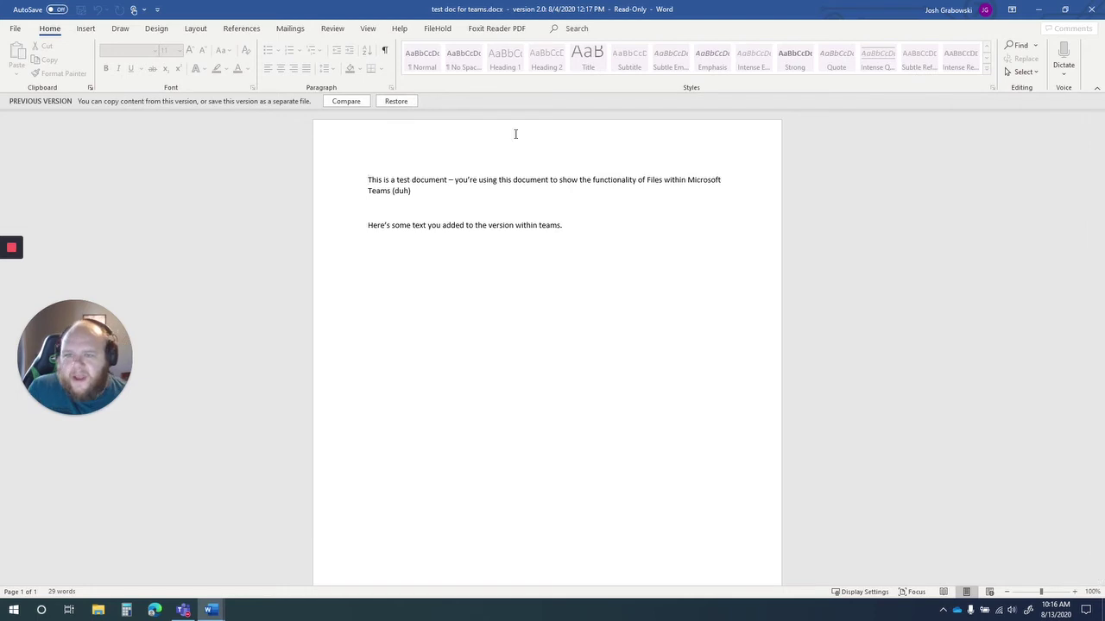
left_click(1092, 9)
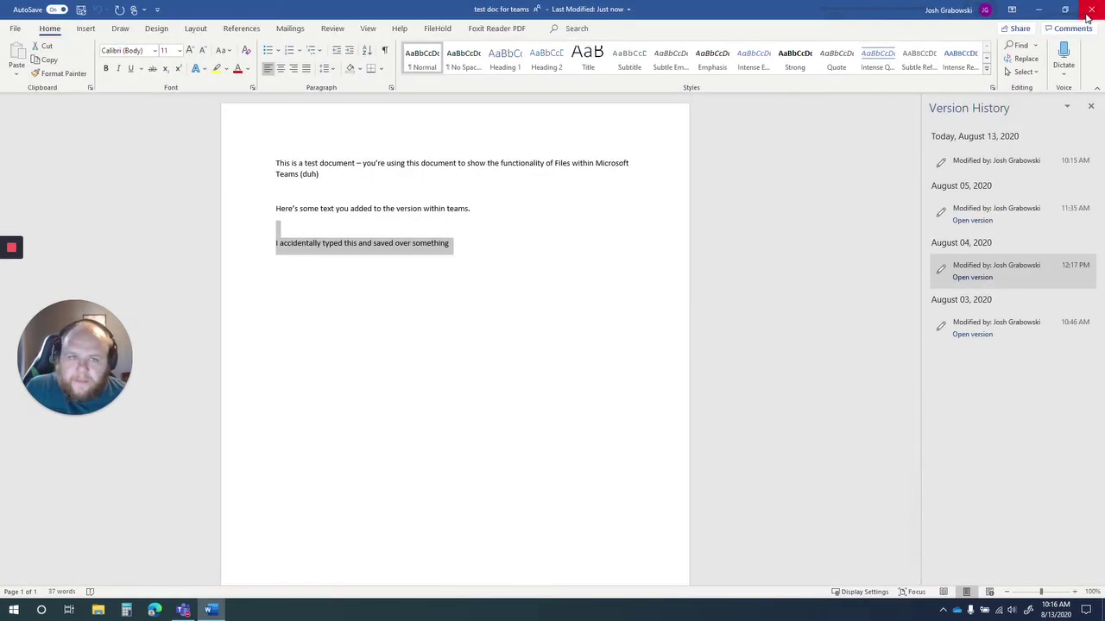
left_click(1089, 10)
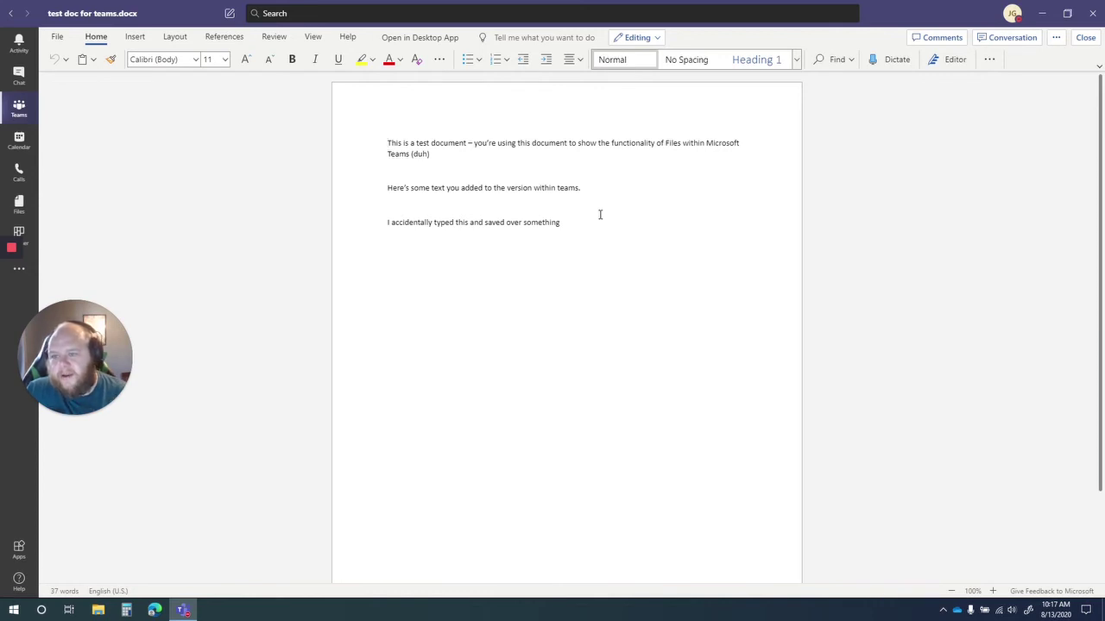
- Create a new Excel workbook named "test excel2" in the General channel's files
left_click(18, 111)
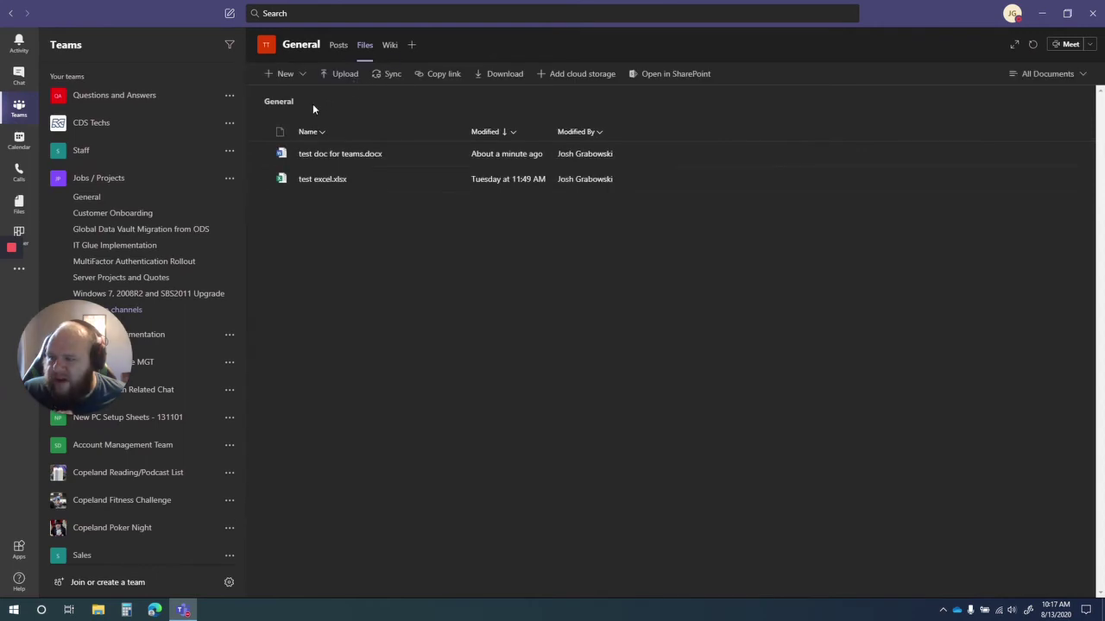
left_click(297, 76)
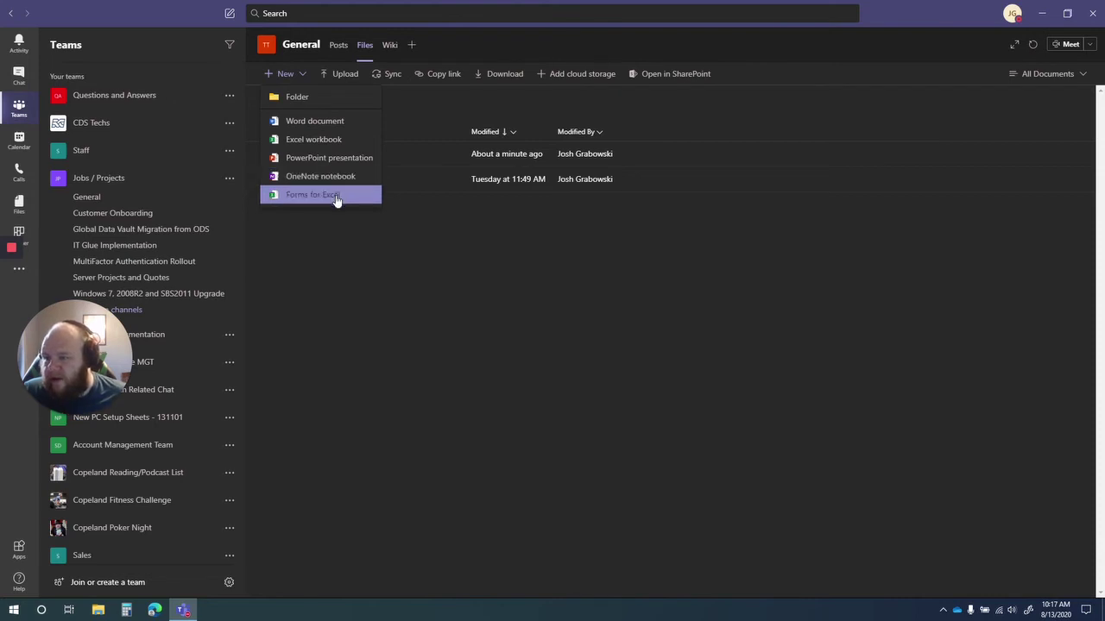
left_click(333, 139)
type("test excel")
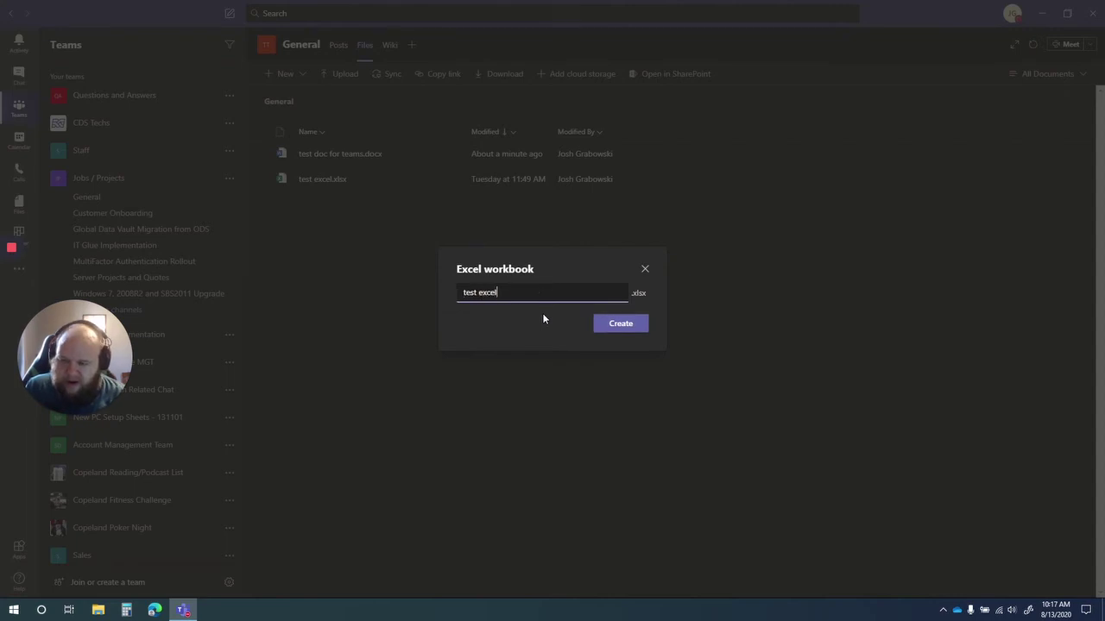
key("Return")
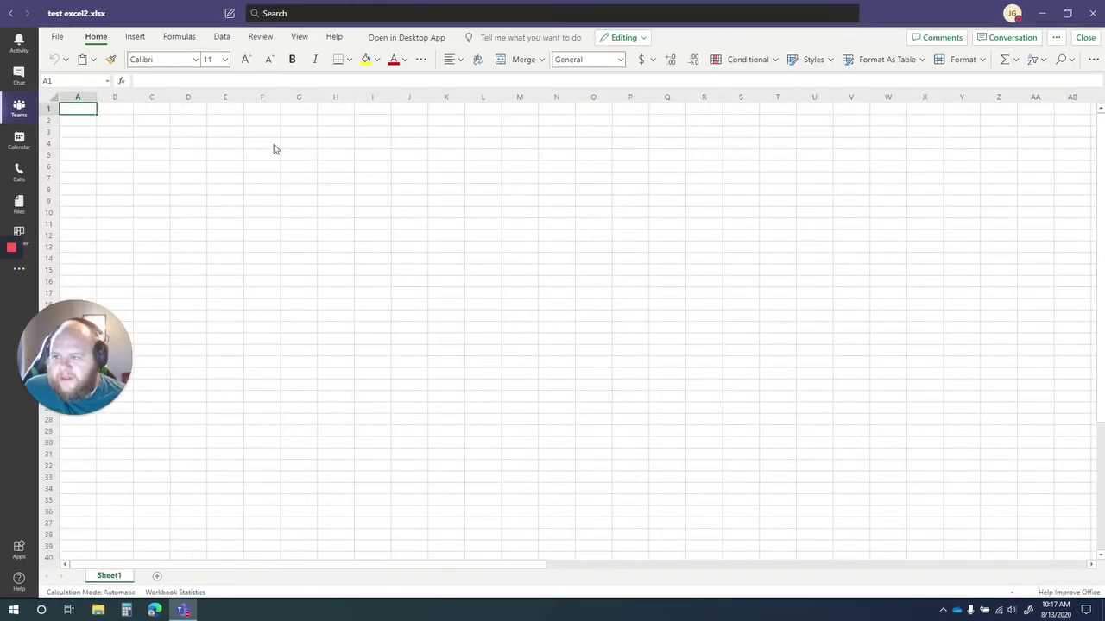
- Enter "random" in cell E2 of the new workbook and close the workbook
left_click(228, 122)
type("rando")
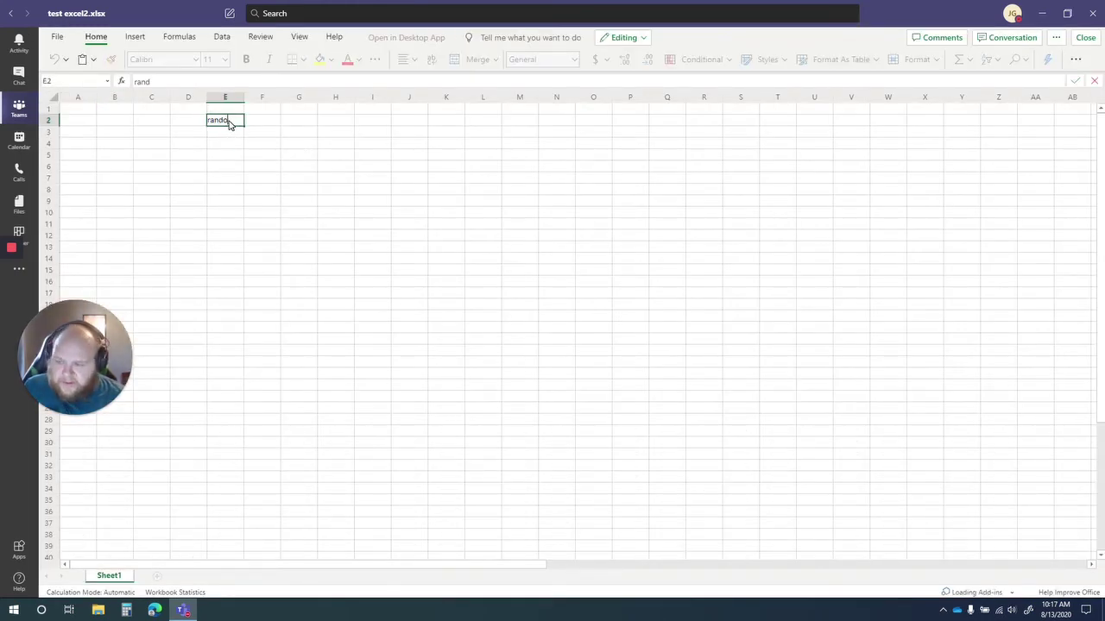
type("m")
key("Return")
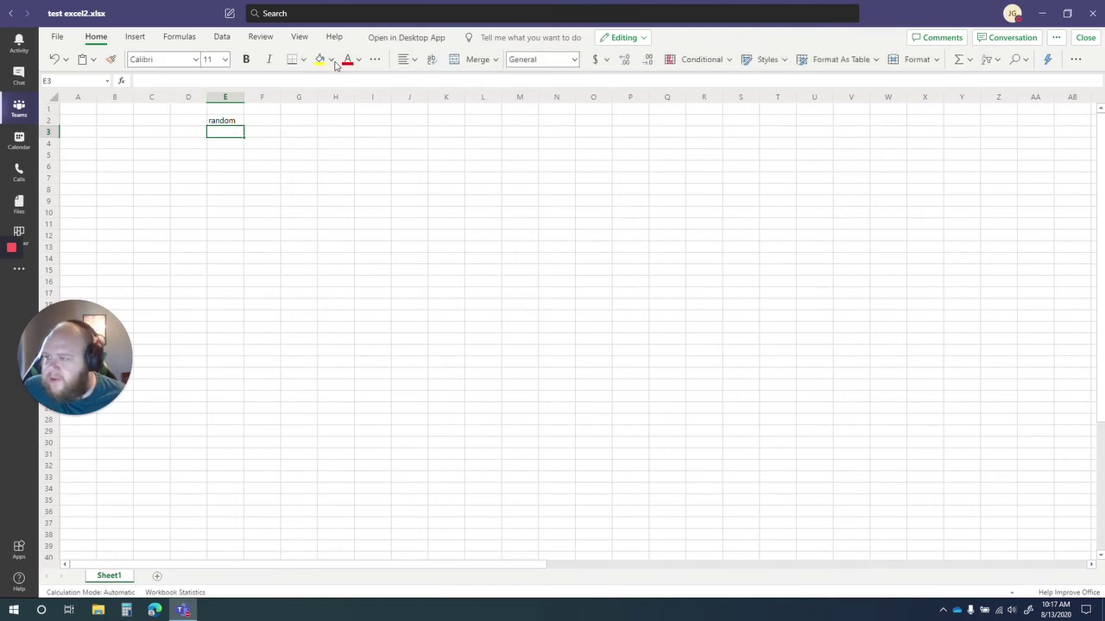
left_click(1084, 37)
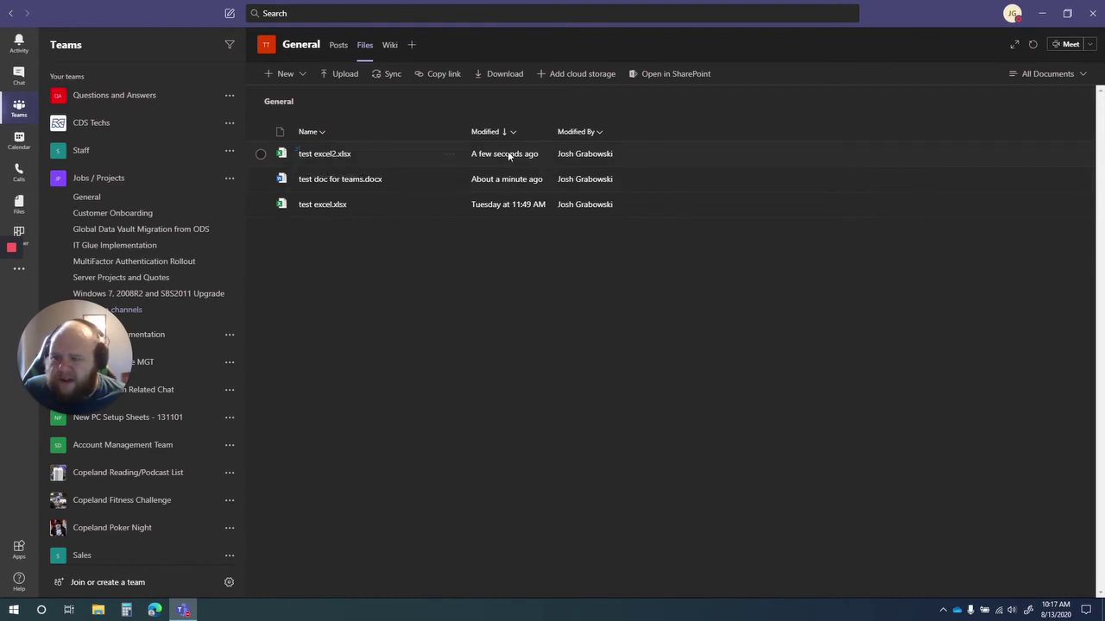
- Reopen test excel2.xlsx to check the saved entry, and view the General folder's Microsoft Teams link without copying it
left_click(327, 154)
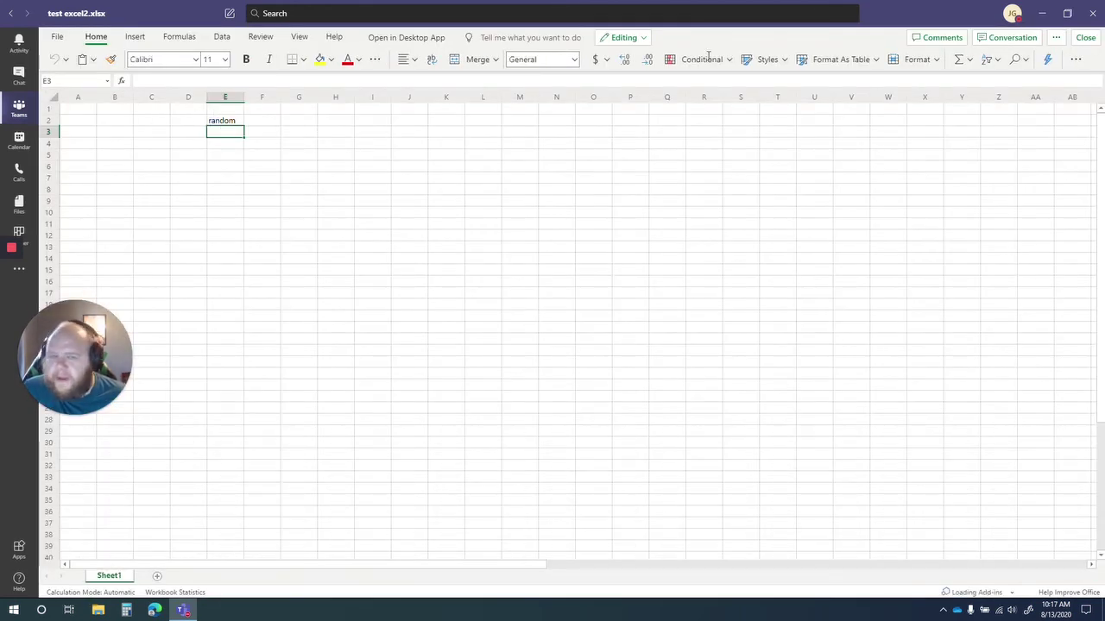
left_click(1081, 38)
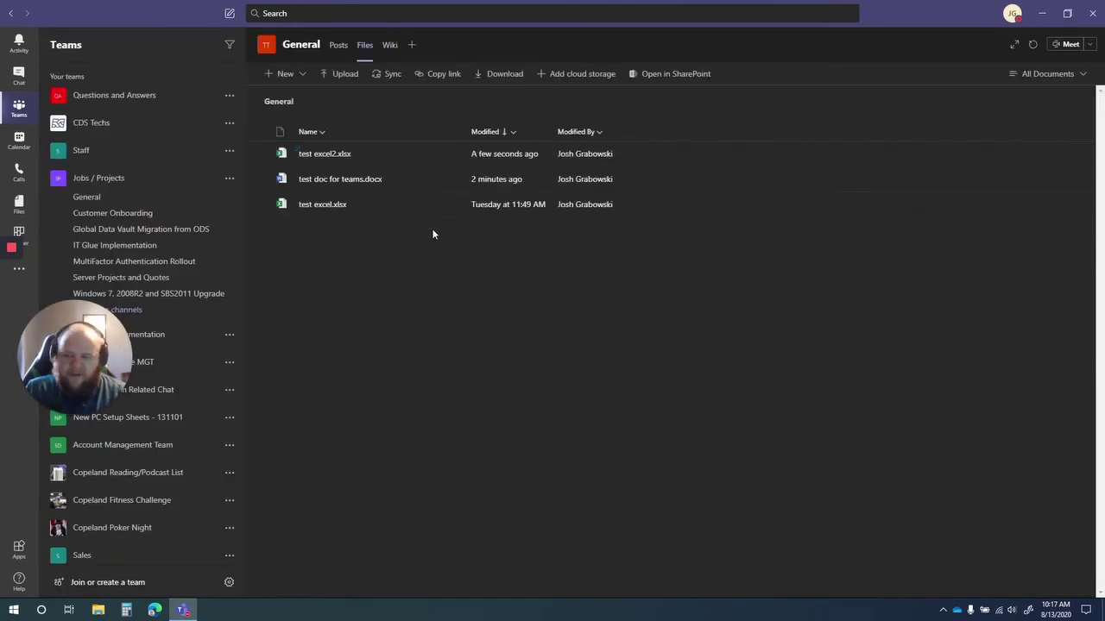
left_click(452, 78)
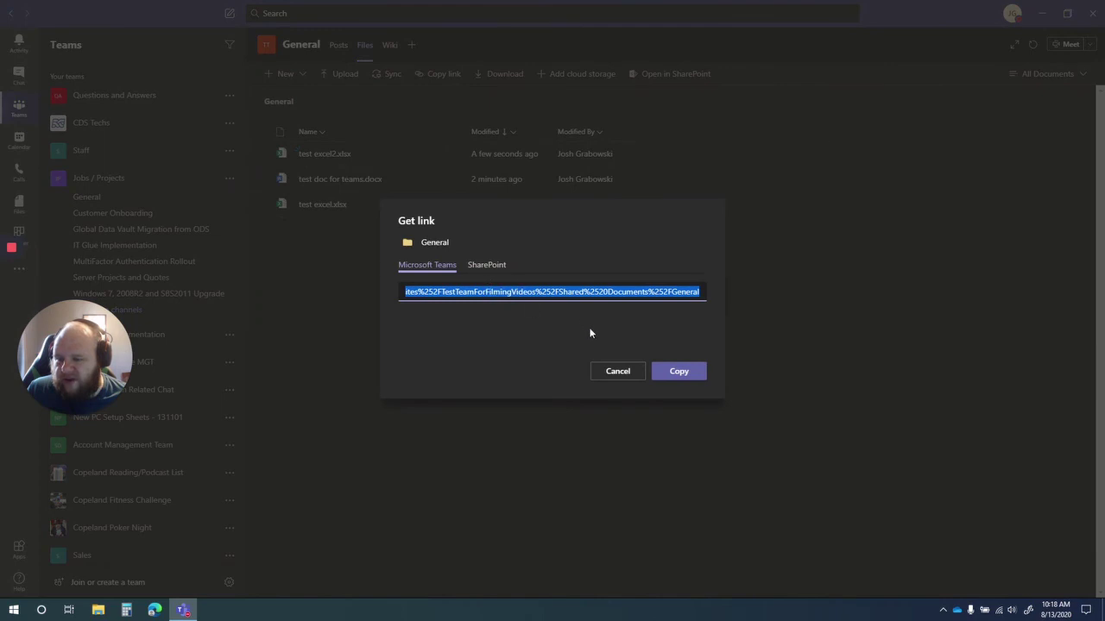
left_click(607, 373)
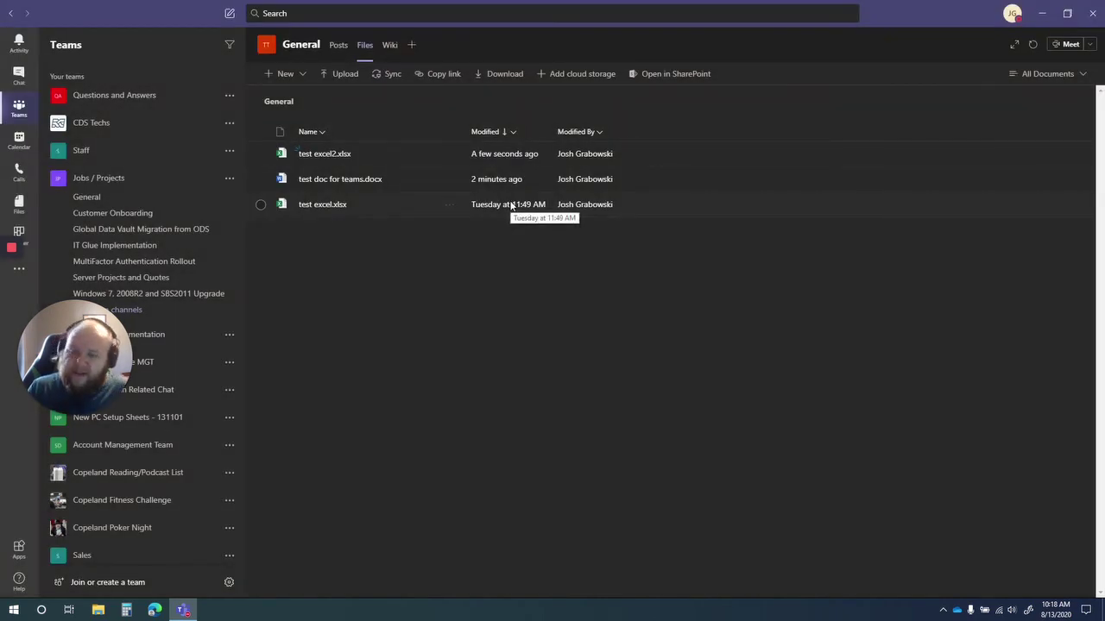